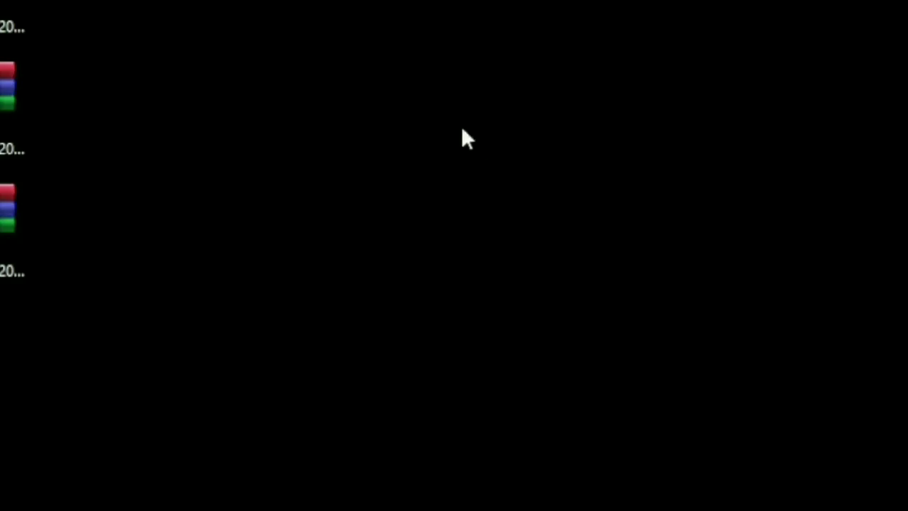
Step: Check the full names of the Brasfoot2022 league archives on the desktop to see which league package each one is
{"action": "right_click", "coordinate": [322, 142]}
{"action": "left_click", "coordinate": [291, 188]}
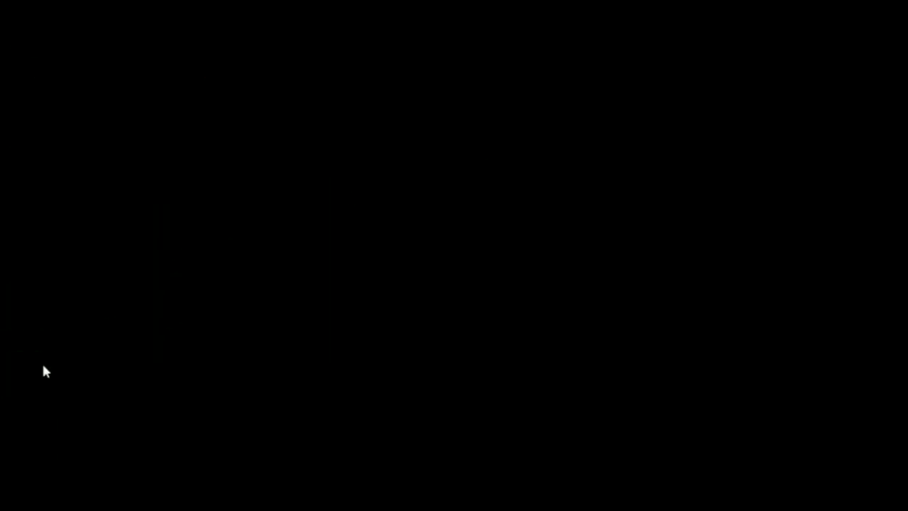
{"action": "left_click_drag", "start_coordinate": [134, 57], "coordinate": [215, 371]}
{"action": "left_click", "coordinate": [209, 103]}
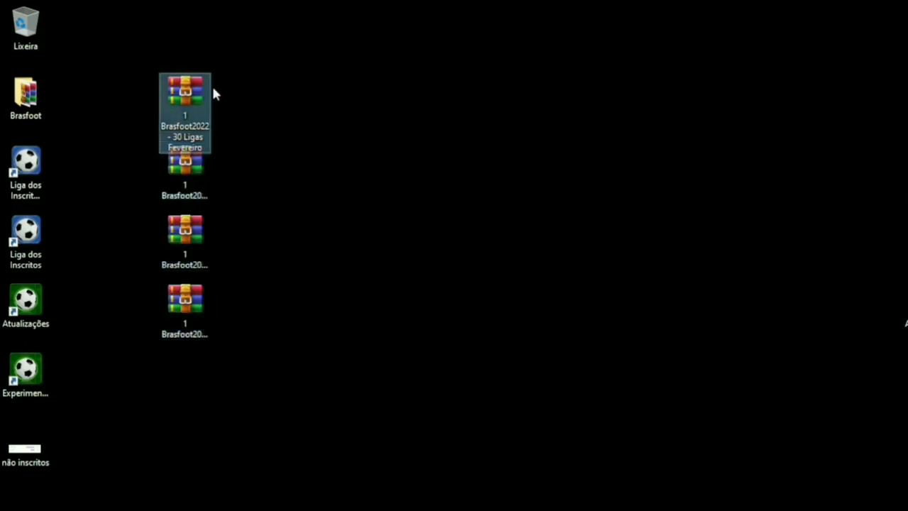
{"action": "left_click", "coordinate": [189, 176]}
{"action": "left_click", "coordinate": [193, 241]}
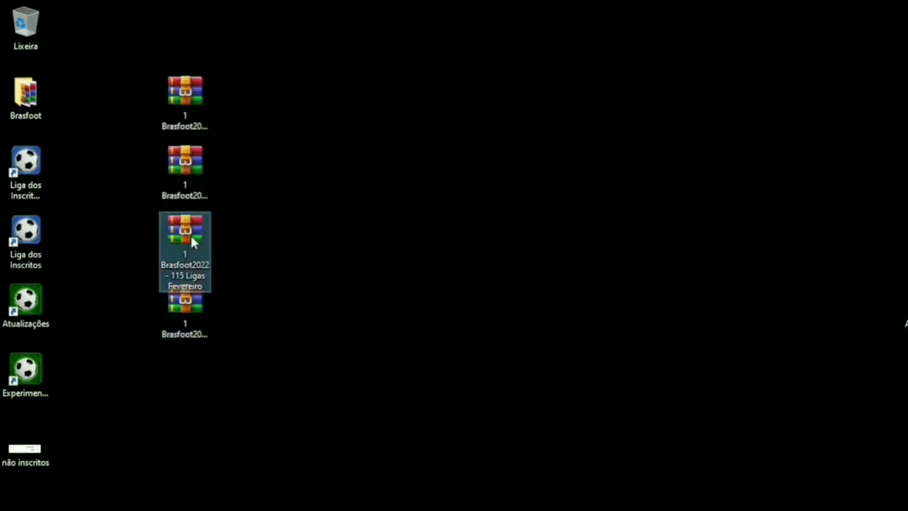
{"action": "left_click", "coordinate": [192, 307]}
{"action": "left_click", "coordinate": [188, 87]}
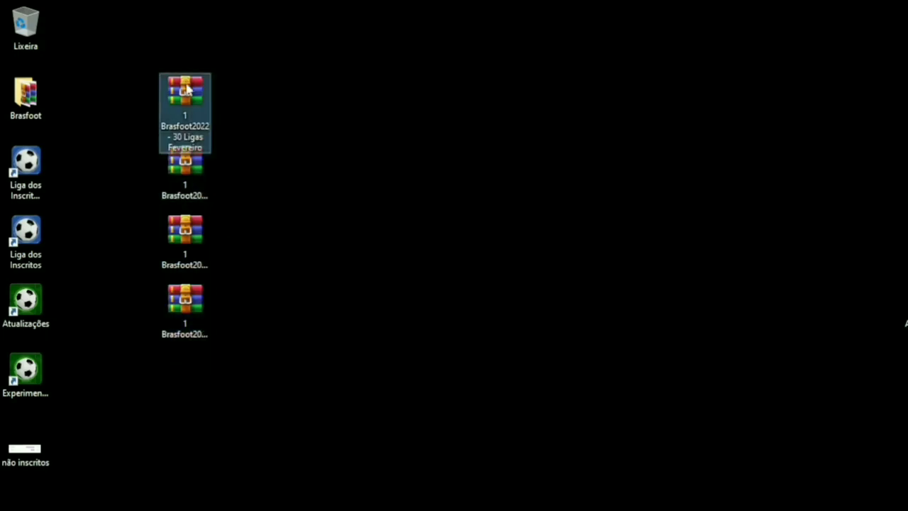
{"action": "left_click", "coordinate": [186, 242]}
{"action": "left_click", "coordinate": [184, 304]}
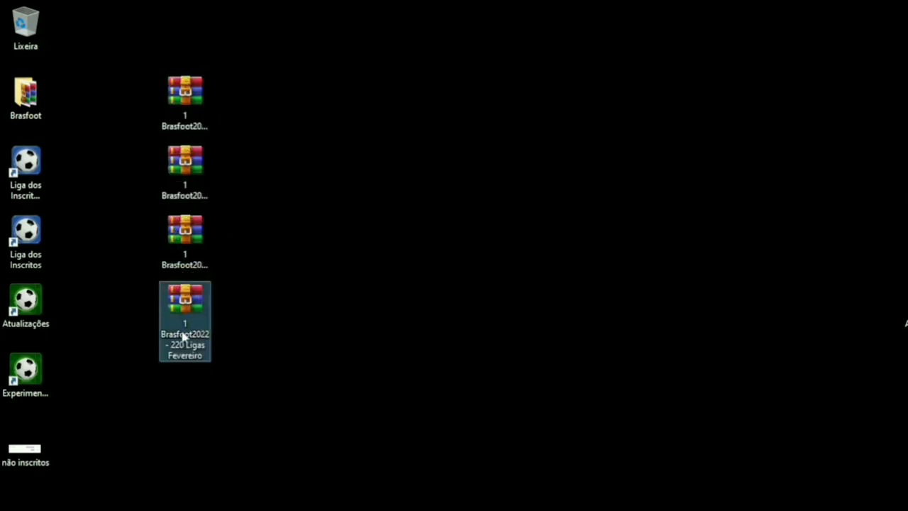
Step: Open the installation folder behind the Atualizações shortcut and go into its teams folder
{"action": "left_click", "coordinate": [32, 298]}
{"action": "right_click", "coordinate": [23, 287]}
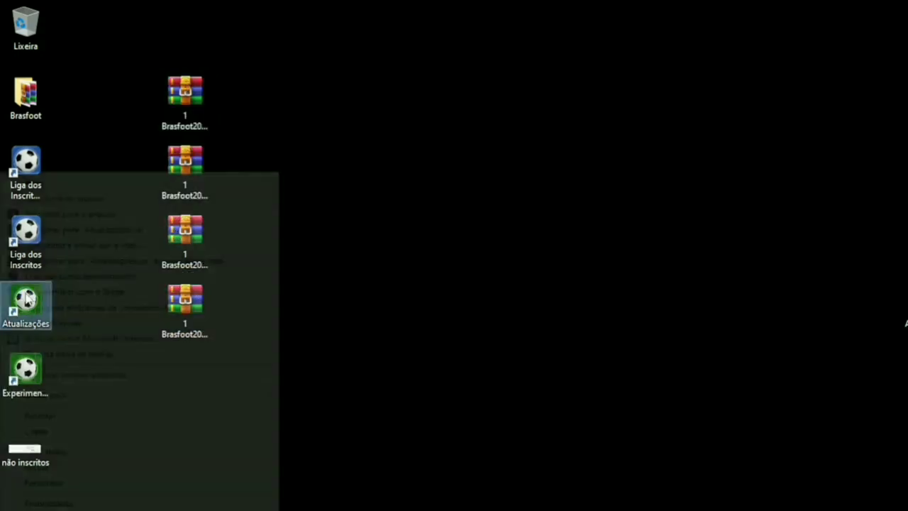
{"action": "left_click", "coordinate": [79, 200]}
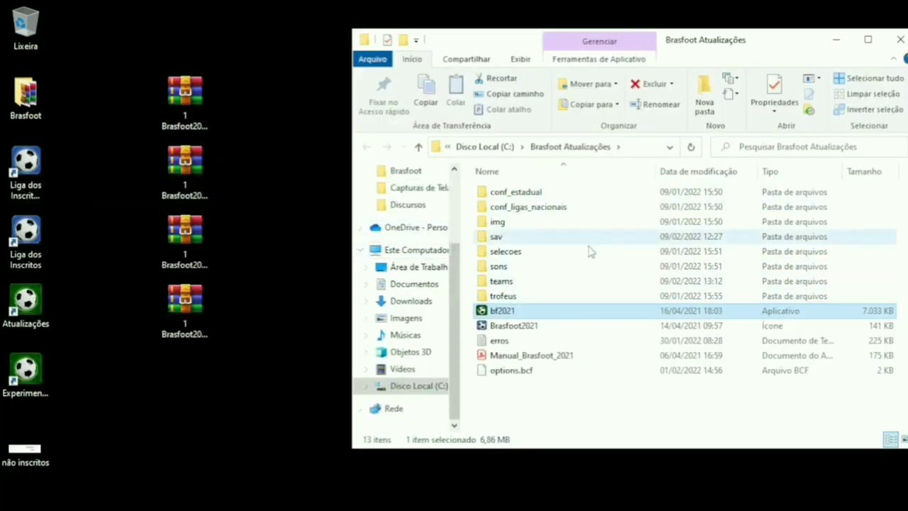
{"action": "double_click", "coordinate": [514, 282]}
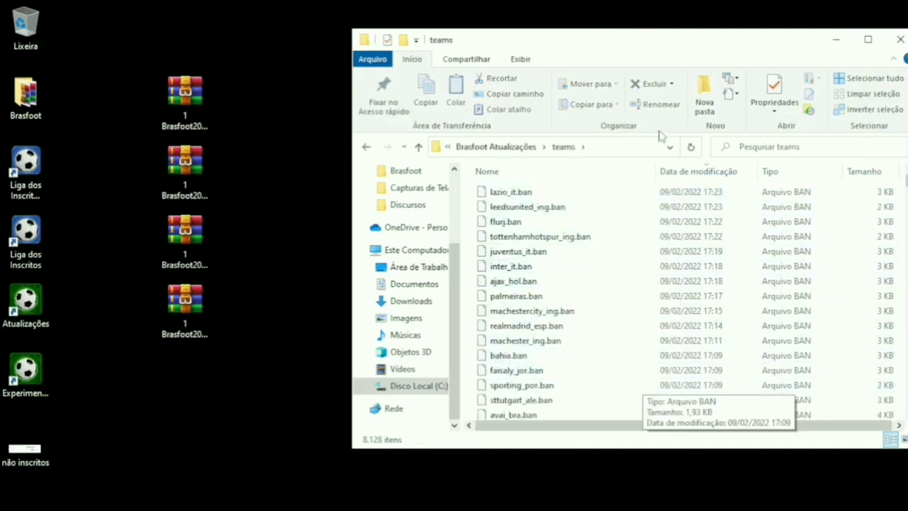
Step: Sort the teams folder by modification date, newest first, and examine the dates of the most recent team files
{"action": "left_click", "coordinate": [699, 174]}
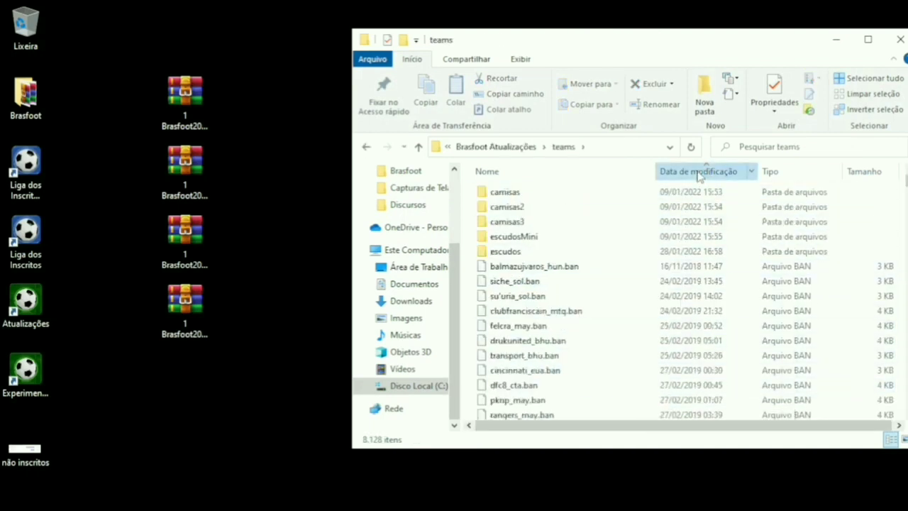
{"action": "left_click", "coordinate": [699, 174]}
{"action": "left_click", "coordinate": [695, 193]}
{"action": "left_click", "coordinate": [677, 222]}
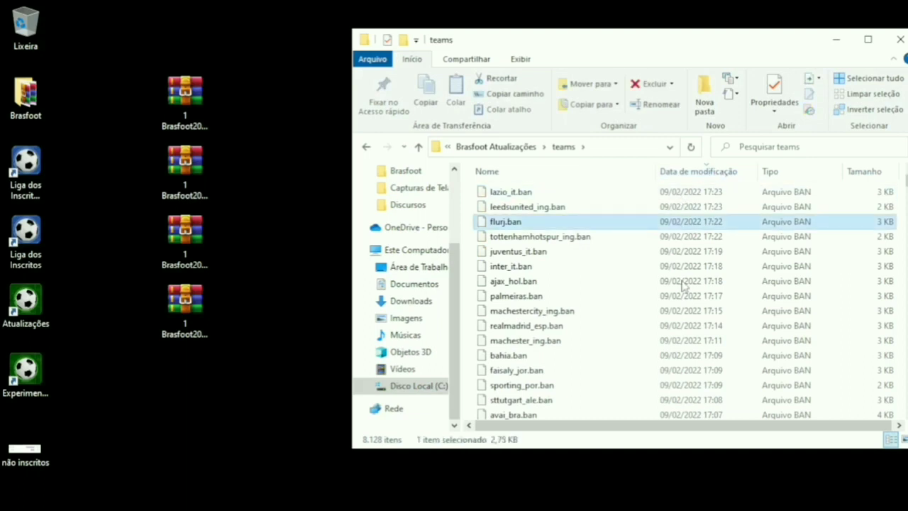
{"action": "left_click", "coordinate": [681, 281]}
{"action": "left_click", "coordinate": [675, 205]}
{"action": "left_click", "coordinate": [670, 266]}
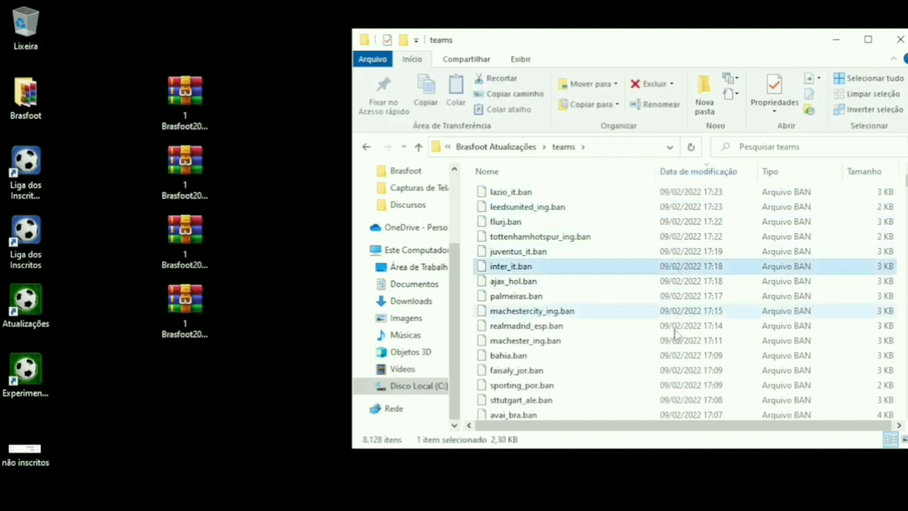
{"action": "left_click", "coordinate": [670, 325]}
Step: Open the archive 1 Brasfoot2022 - 50 Ligas Fevereiro and go into its teams folder
{"action": "left_click", "coordinate": [198, 103]}
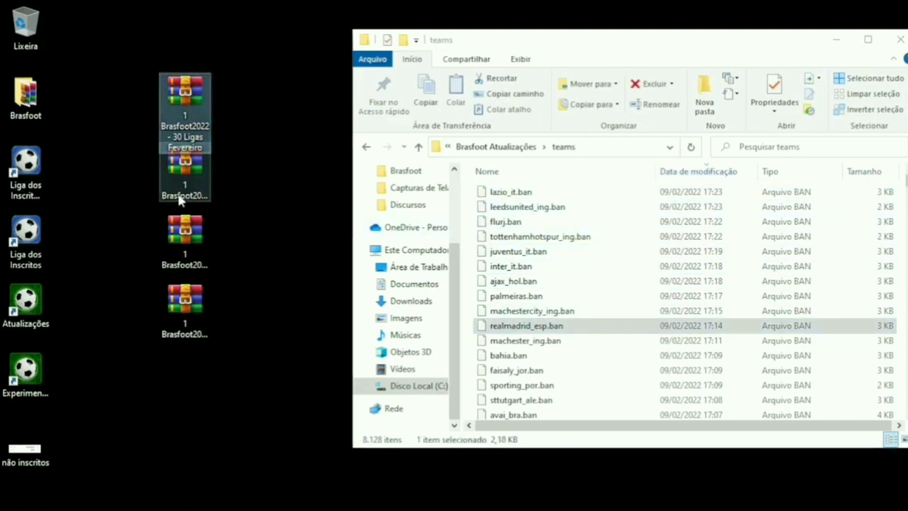
{"action": "left_click", "coordinate": [180, 171]}
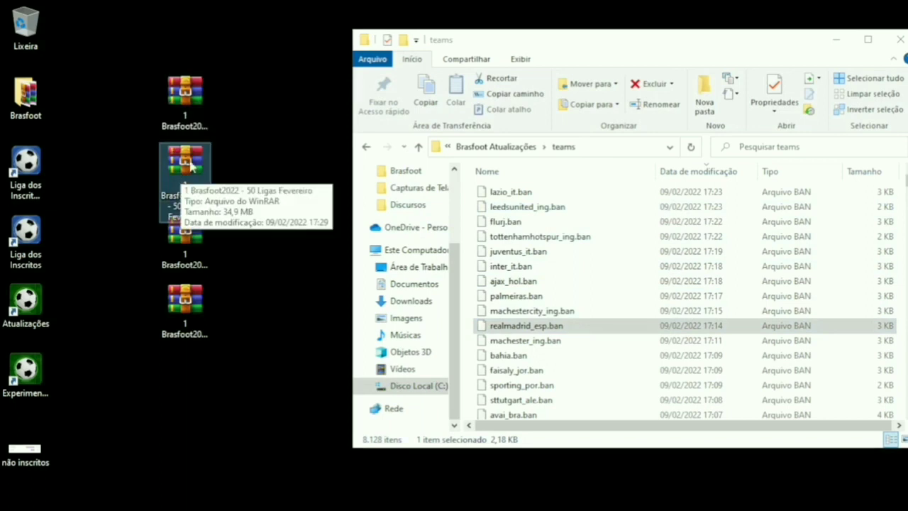
{"action": "left_click", "coordinate": [303, 73]}
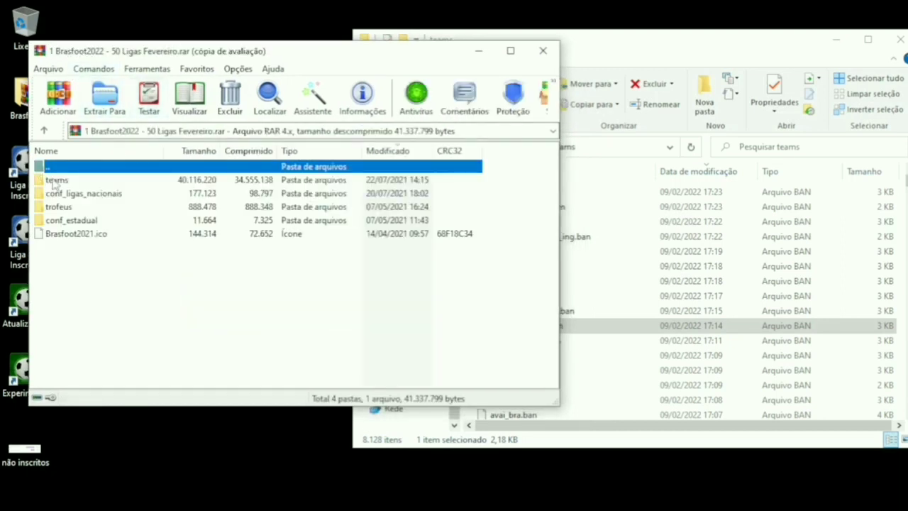
{"action": "left_click", "coordinate": [55, 181]}
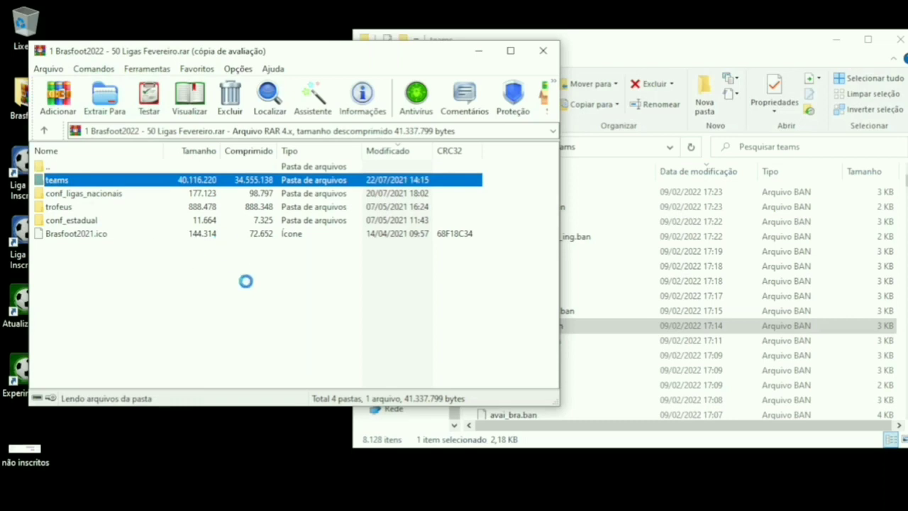
{"action": "double_click", "coordinate": [52, 182]}
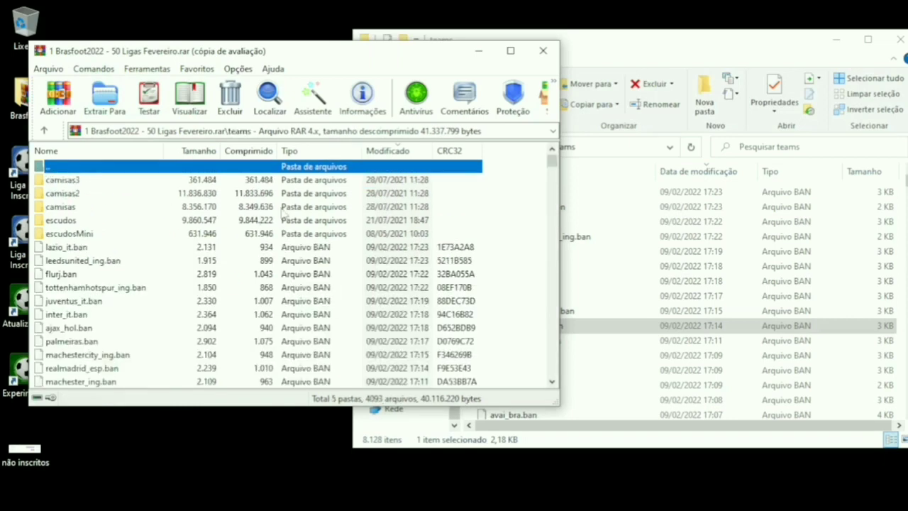
Step: Sort the archive's team files by modification date, newest first, and select all files dated 09/02/2022, from lazio_it.ban to khimki_rus.ban
{"action": "left_click", "coordinate": [404, 153]}
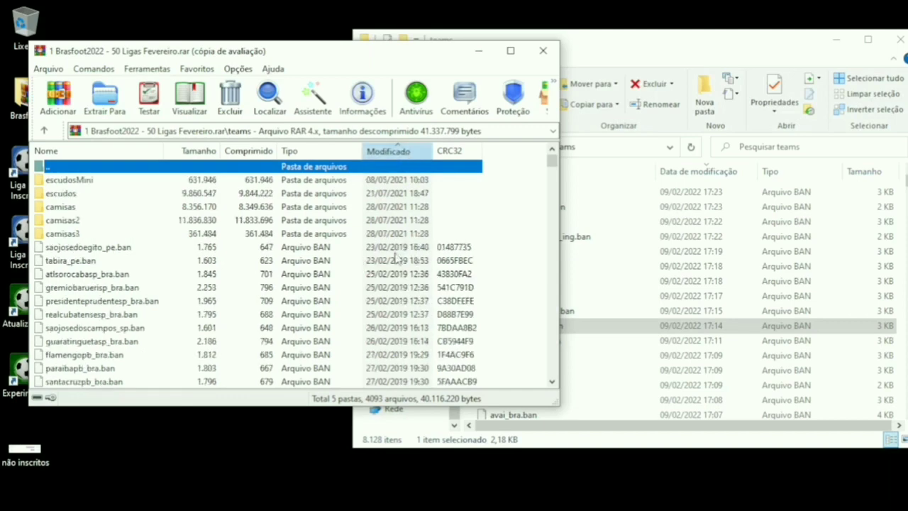
{"action": "left_click", "coordinate": [385, 252]}
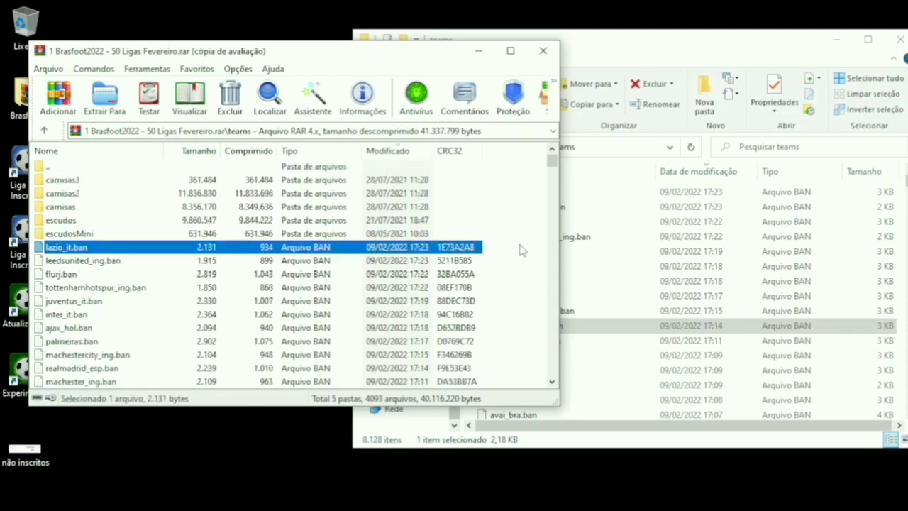
{"action": "left_click_drag", "start_coordinate": [521, 250], "coordinate": [415, 280]}
{"action": "left_click", "coordinate": [506, 253]}
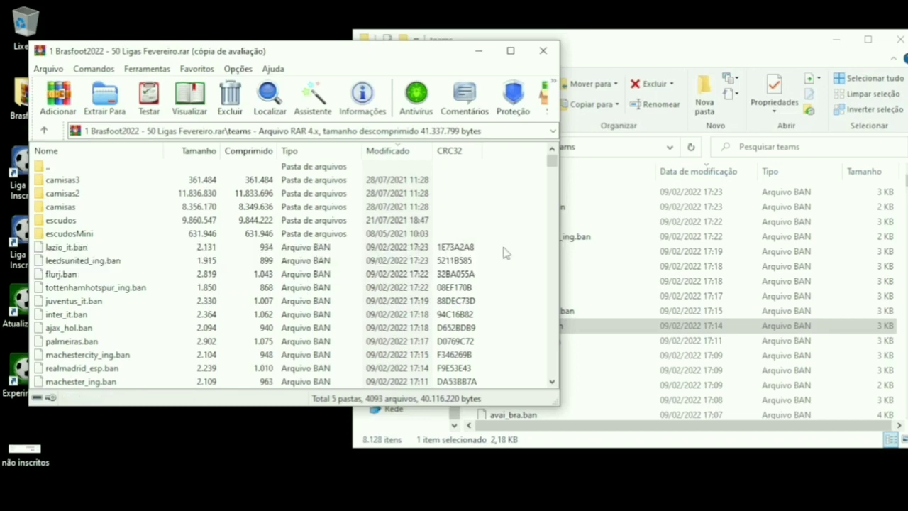
{"action": "left_click_drag", "start_coordinate": [506, 254], "coordinate": [277, 305]}
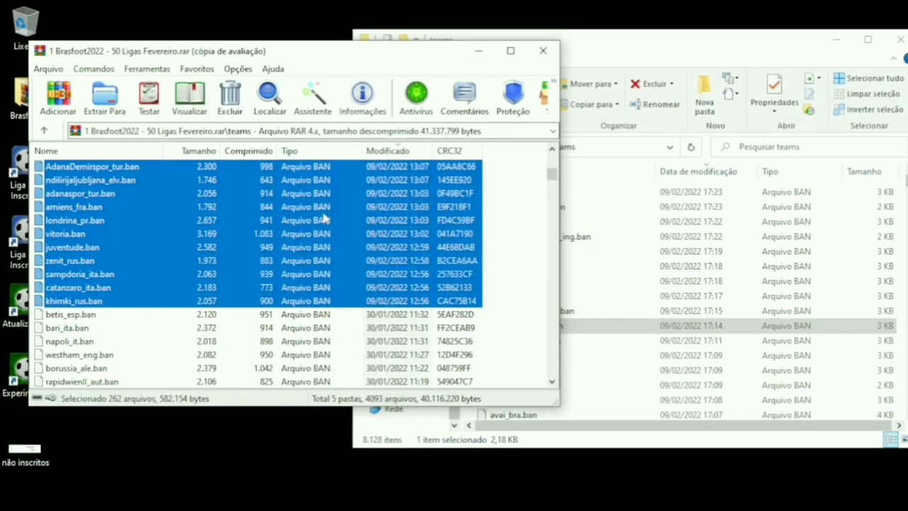
Step: Extract the selected team files from the archive into the Brasfoot Atualizações teams folder, replacing the files with the same names
{"action": "left_click_drag", "start_coordinate": [663, 277], "coordinate": [724, 312]}
{"action": "left_click_drag", "start_coordinate": [663, 287], "coordinate": [422, 239]}
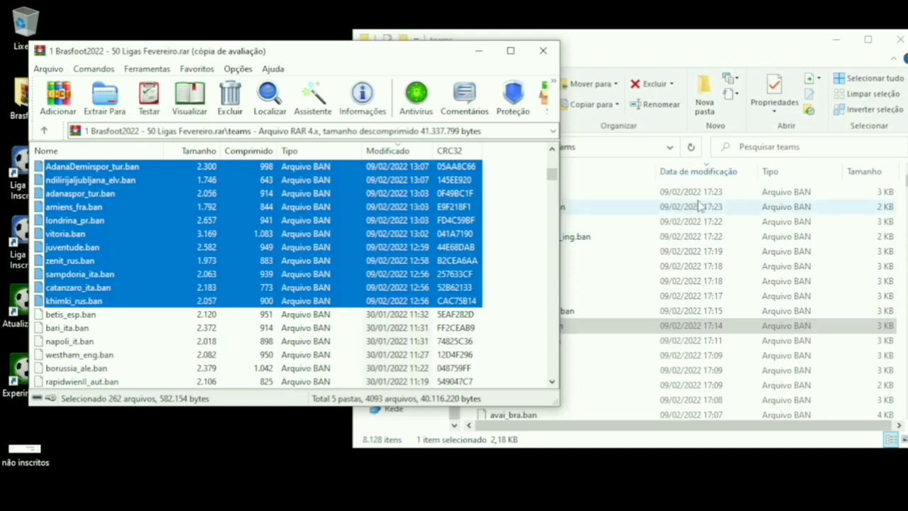
{"action": "left_click", "coordinate": [726, 47]}
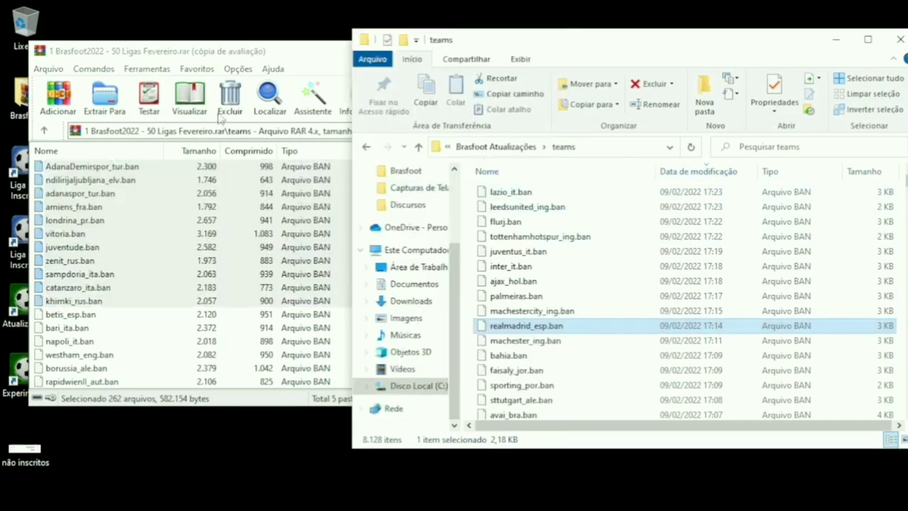
{"action": "left_click", "coordinate": [212, 54]}
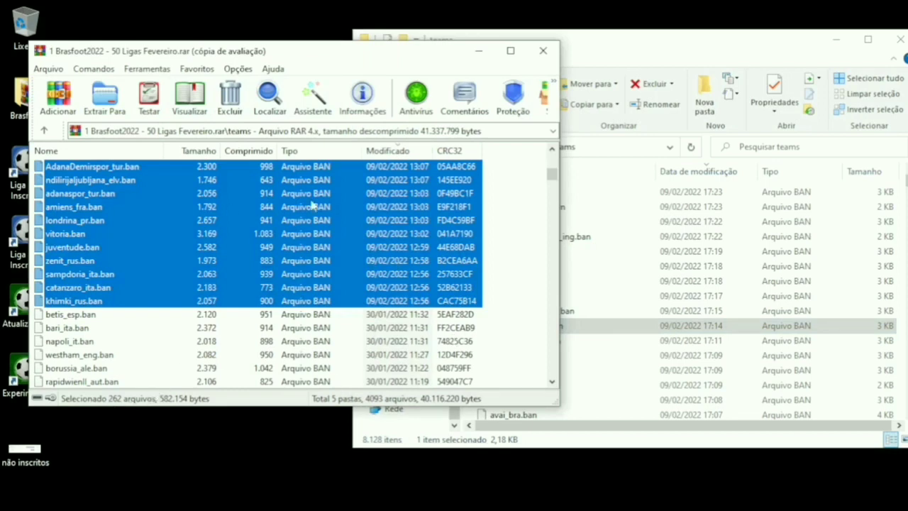
{"action": "left_click_drag", "start_coordinate": [299, 51], "coordinate": [280, 49]}
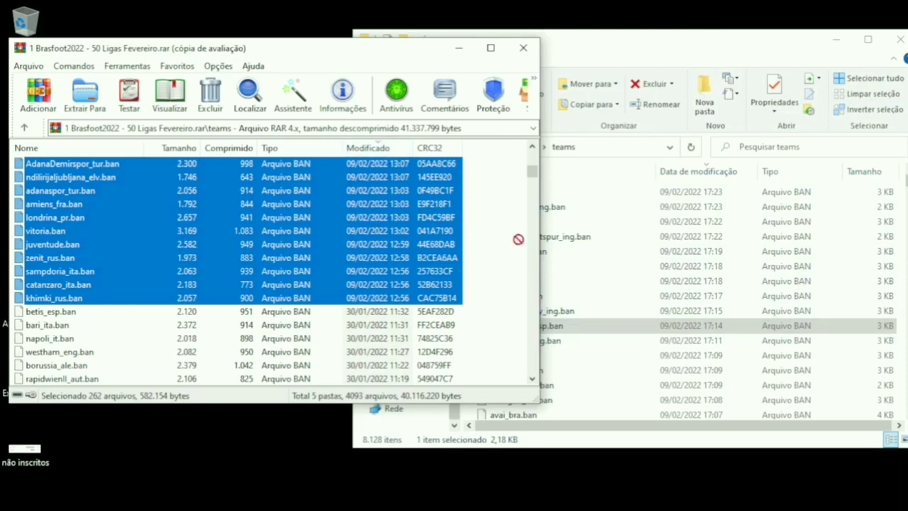
{"action": "left_click_drag", "start_coordinate": [677, 327], "coordinate": [679, 326]}
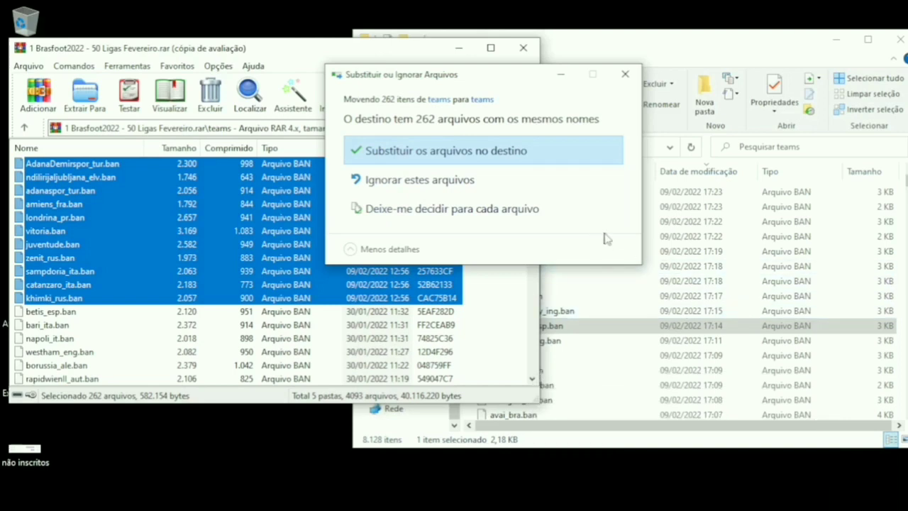
{"action": "left_click", "coordinate": [452, 162]}
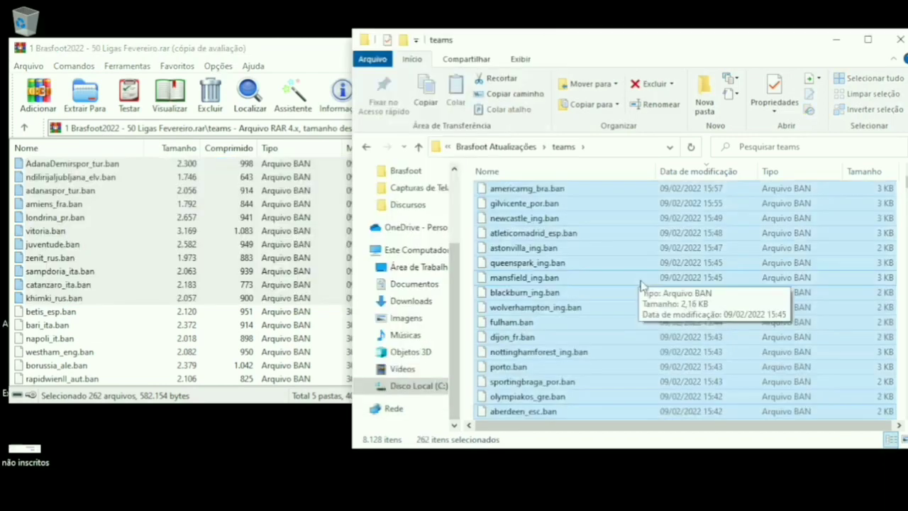
Step: Review the modification dates of the newest team files in the Brasfoot Atualizações teams folder
{"action": "scroll", "coordinate": [645, 290], "scroll_direction": "up", "scroll_amount": 10}
{"action": "left_click", "coordinate": [750, 222]}
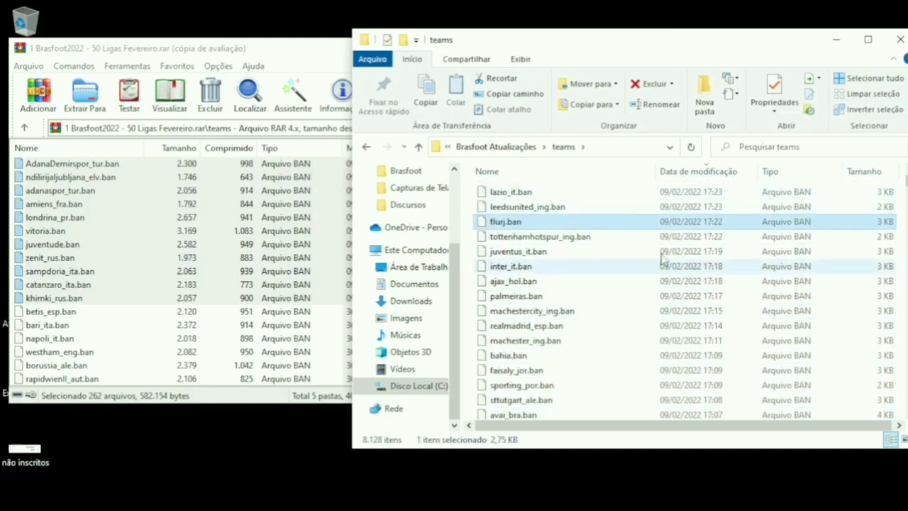
{"action": "scroll", "coordinate": [723, 289], "scroll_direction": "down", "scroll_amount": 2}
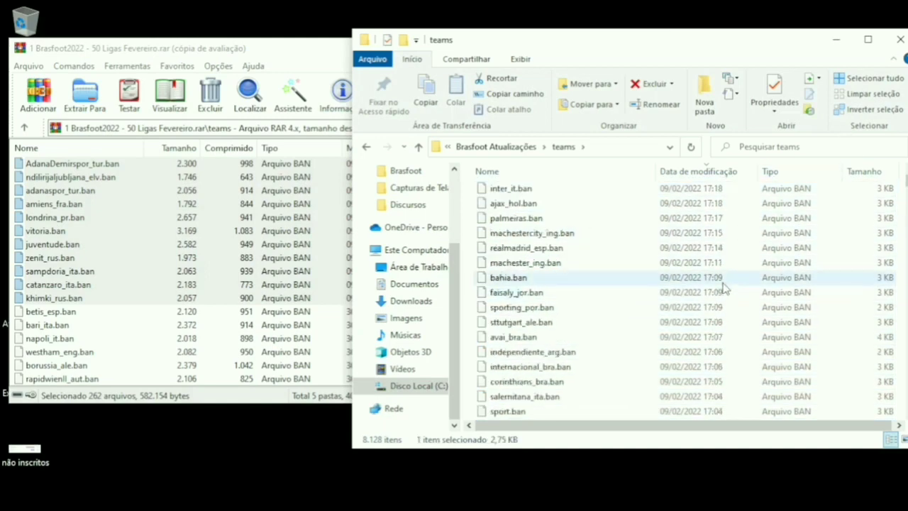